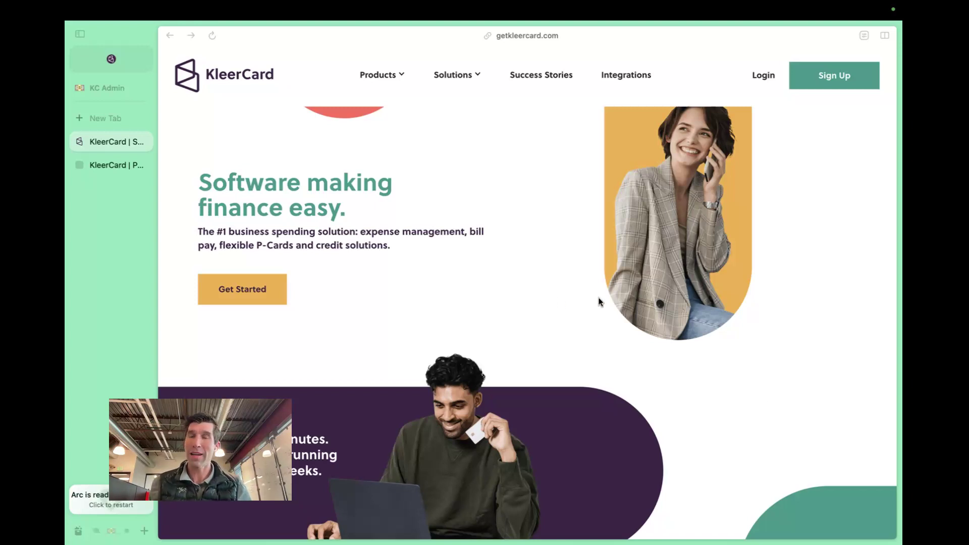
Step: Open the company's My cards list and look over the card request form, leaving without submitting a request
{"action": "key", "text": "ctrl+Left"}
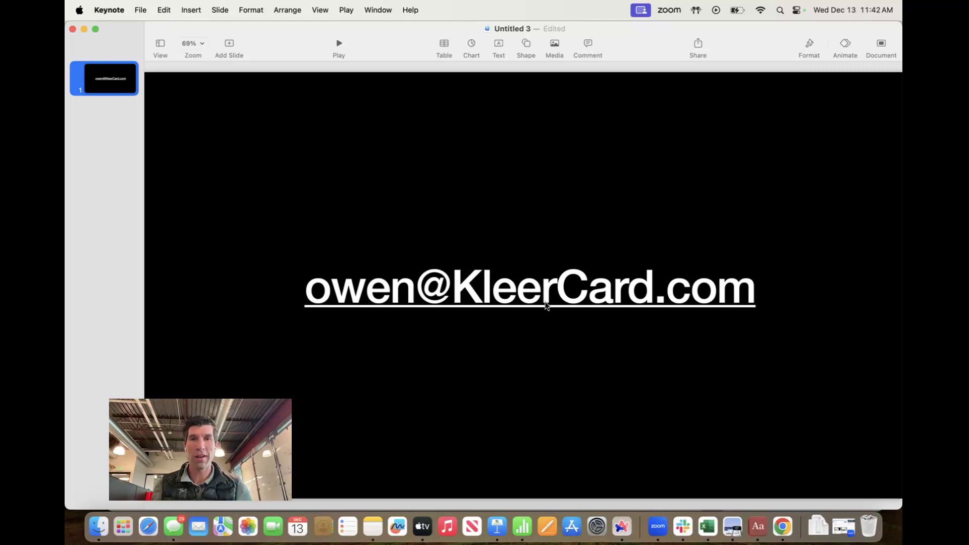
{"action": "key", "text": "ctrl+Right"}
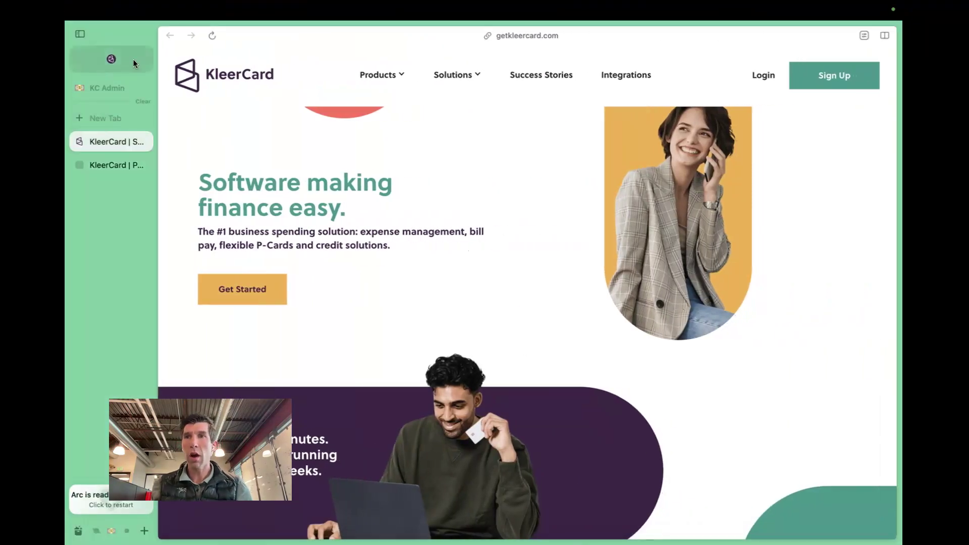
{"action": "left_click", "coordinate": [134, 63]}
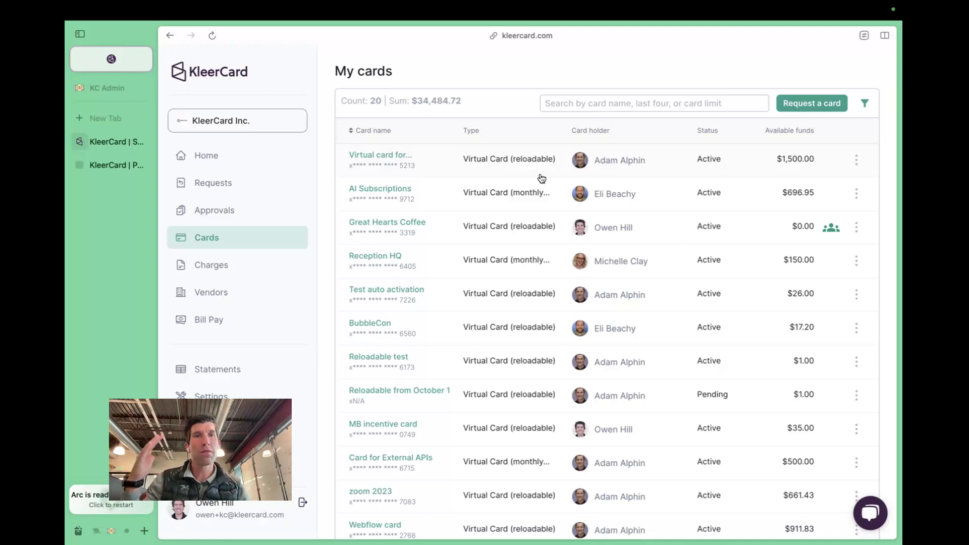
{"action": "left_click", "coordinate": [784, 104]}
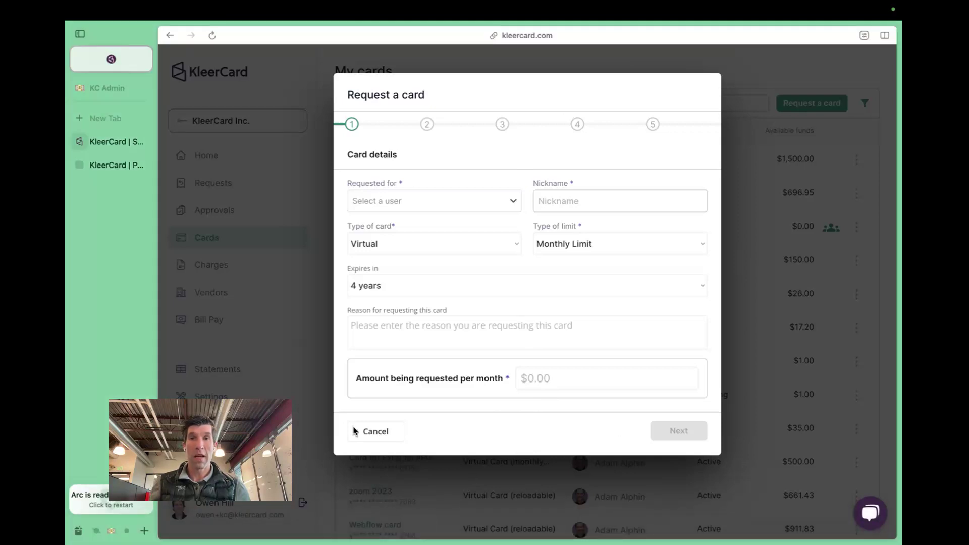
{"action": "left_click", "coordinate": [355, 431]}
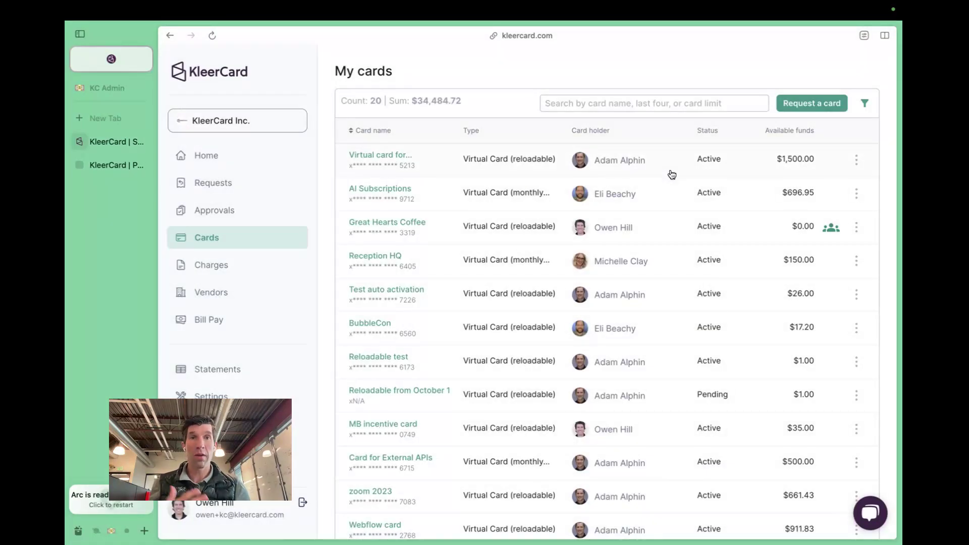
Step: Open the virtual card for subscription, view its form for adding funds without adding any, and return to the card list
{"action": "left_click", "coordinate": [671, 174]}
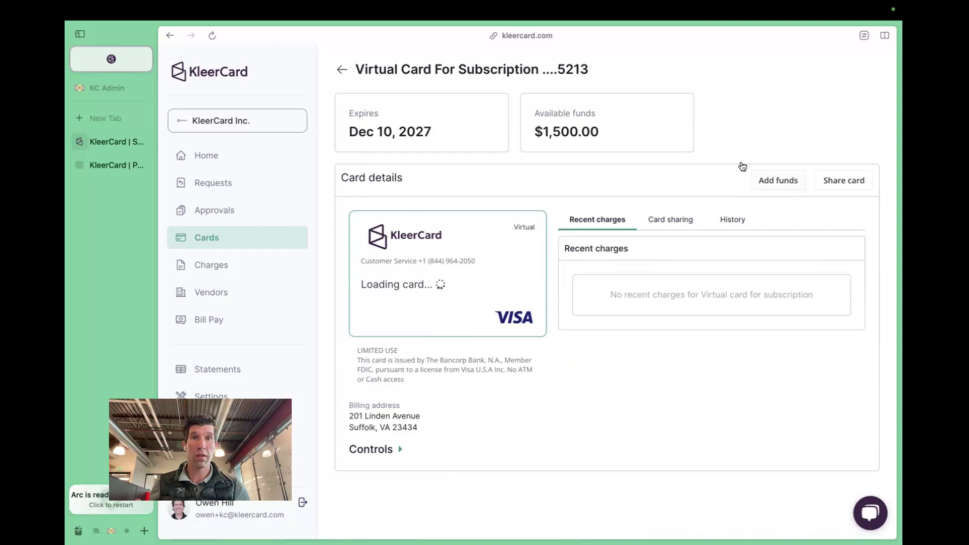
{"action": "left_click", "coordinate": [788, 186]}
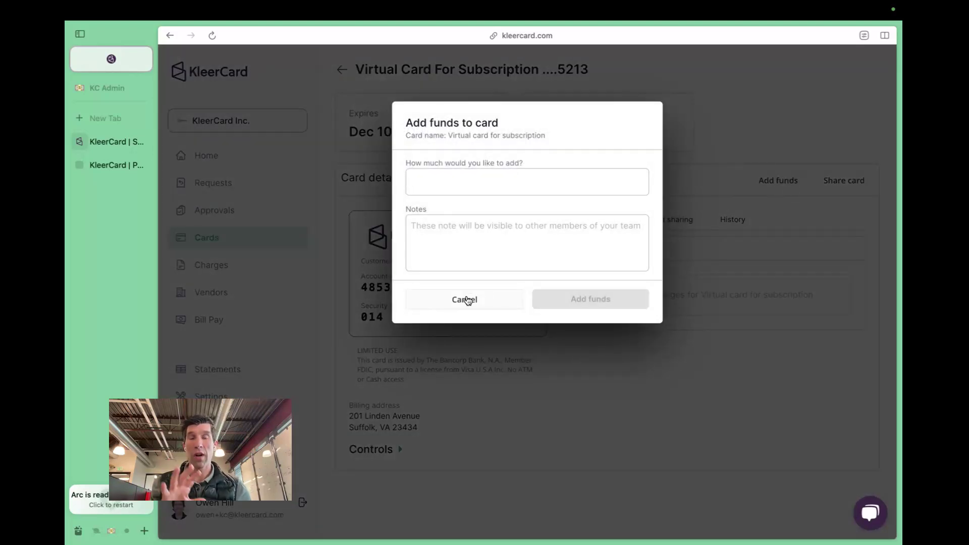
{"action": "left_click", "coordinate": [467, 300]}
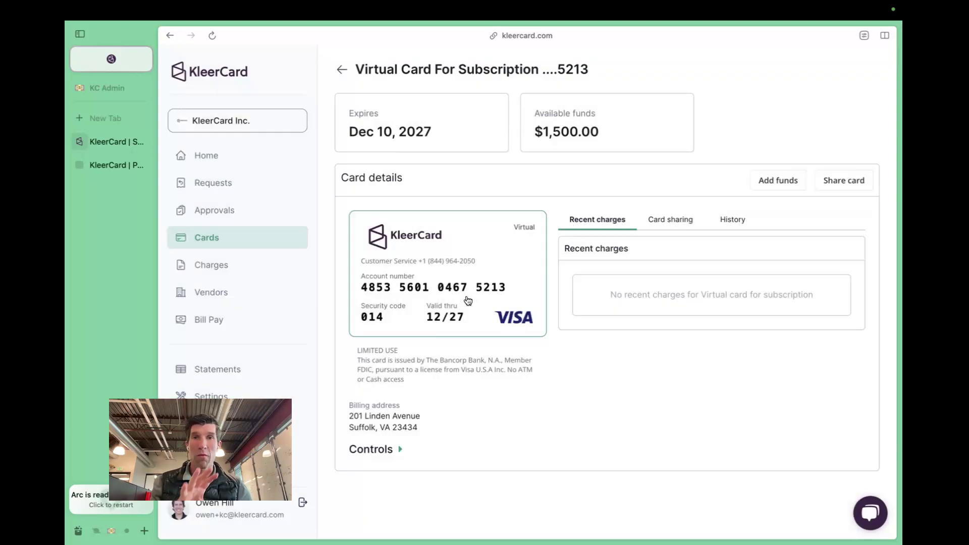
{"action": "left_click", "coordinate": [342, 70]}
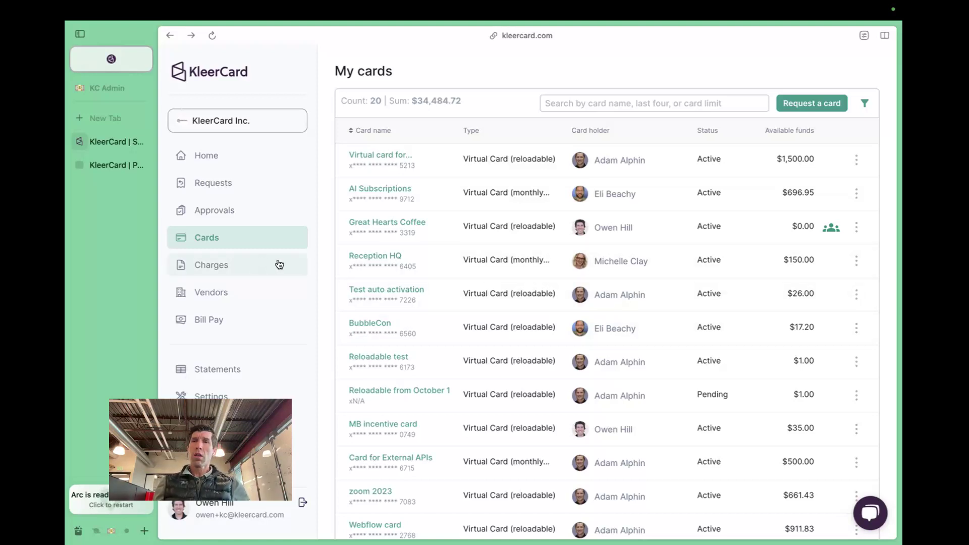
Step: Reopen the virtual card for subscription and examine the form for sharing it with an external party, without sharing
{"action": "left_click", "coordinate": [658, 178]}
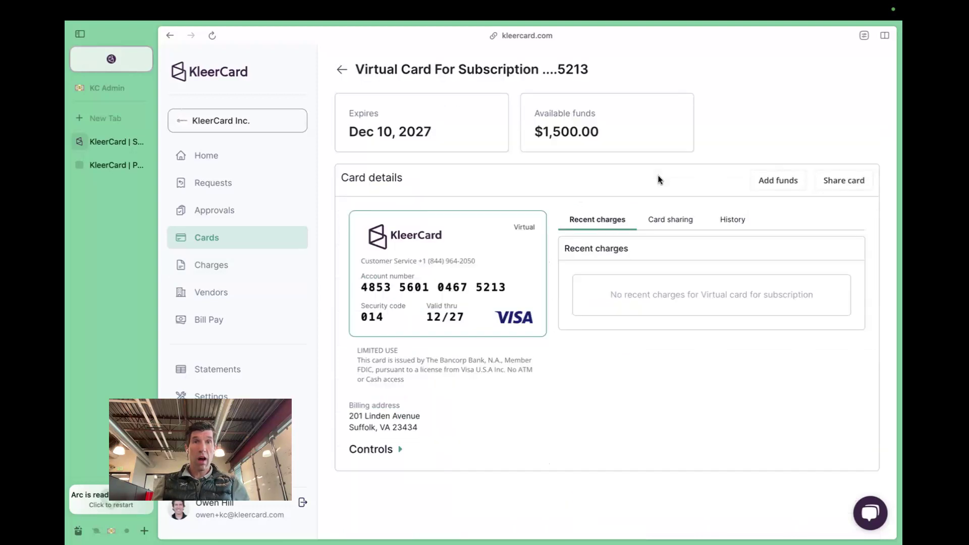
{"action": "left_click", "coordinate": [853, 188]}
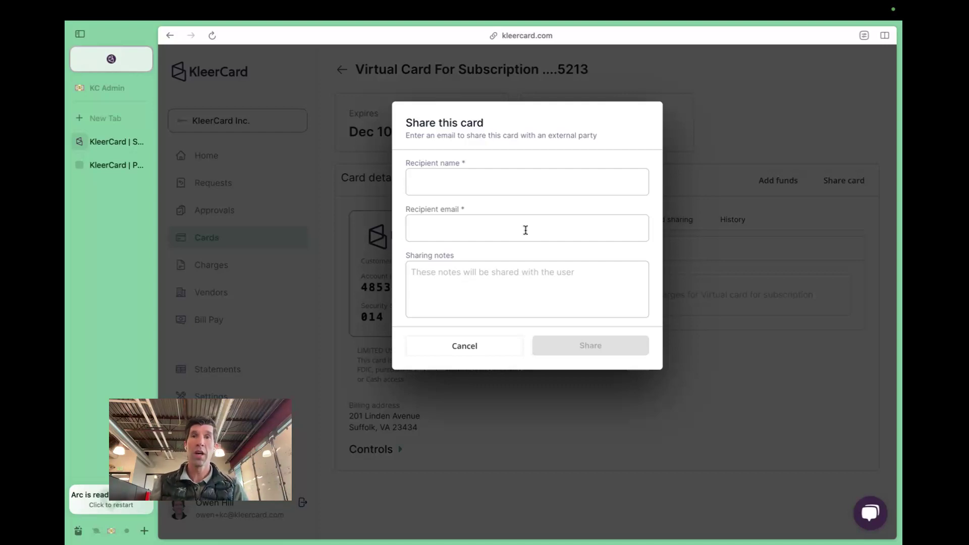
{"action": "left_click", "coordinate": [465, 346]}
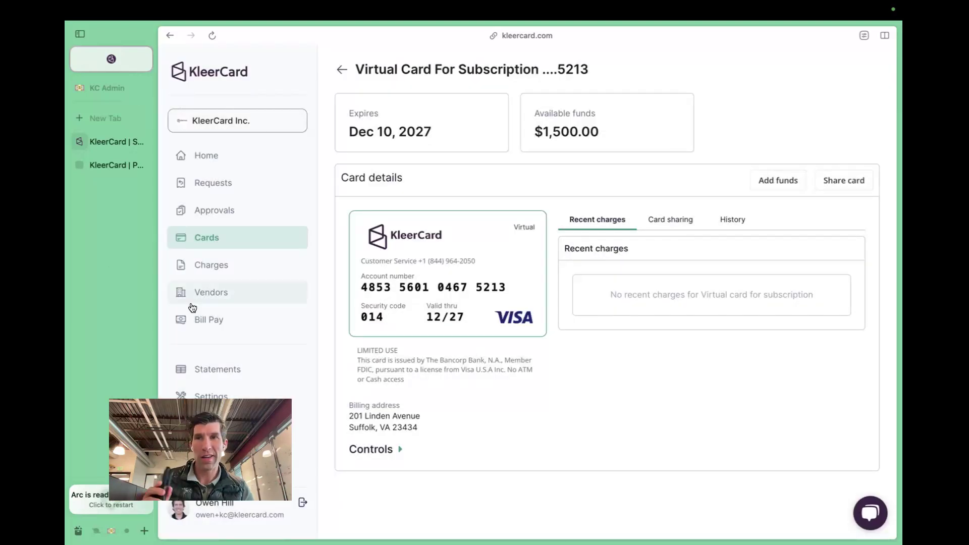
Step: Filter the company's charges to those whose cardholder is the signed-in account owner
{"action": "left_click", "coordinate": [210, 277]}
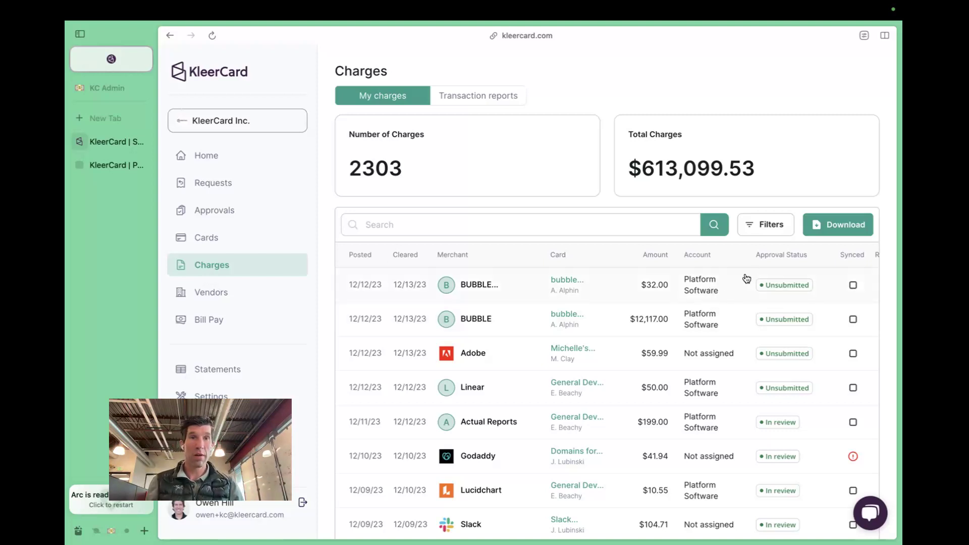
{"action": "left_click", "coordinate": [772, 235]}
{"action": "left_click", "coordinate": [747, 324]}
{"action": "left_click", "coordinate": [737, 359]}
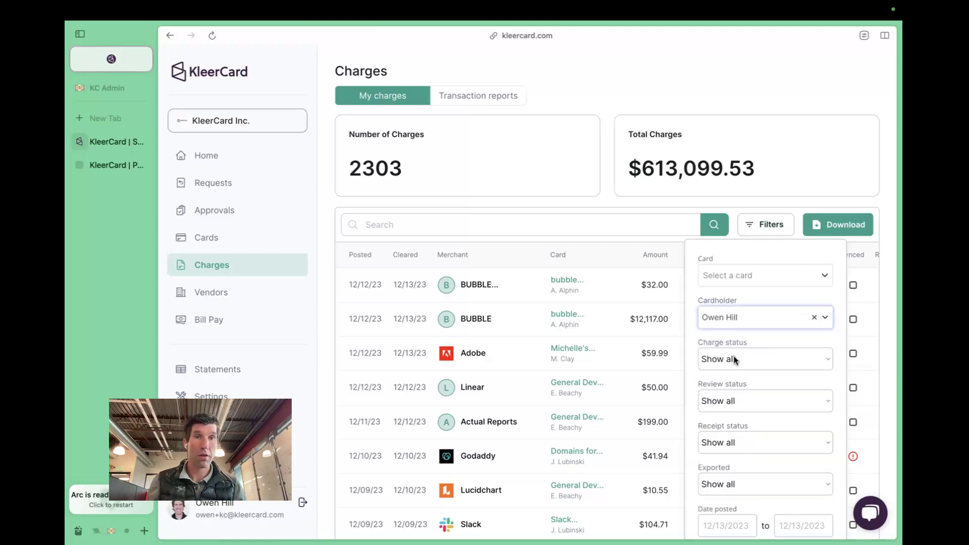
{"action": "scroll", "coordinate": [784, 363], "scroll_direction": "down", "scroll_amount": 5}
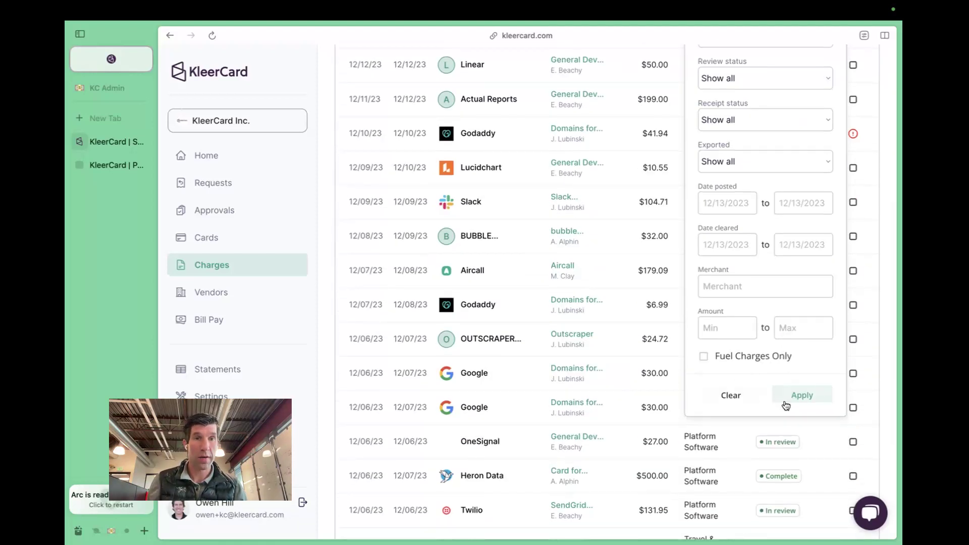
{"action": "left_click", "coordinate": [800, 395]}
{"action": "scroll", "coordinate": [623, 287], "scroll_direction": "up", "scroll_amount": 5}
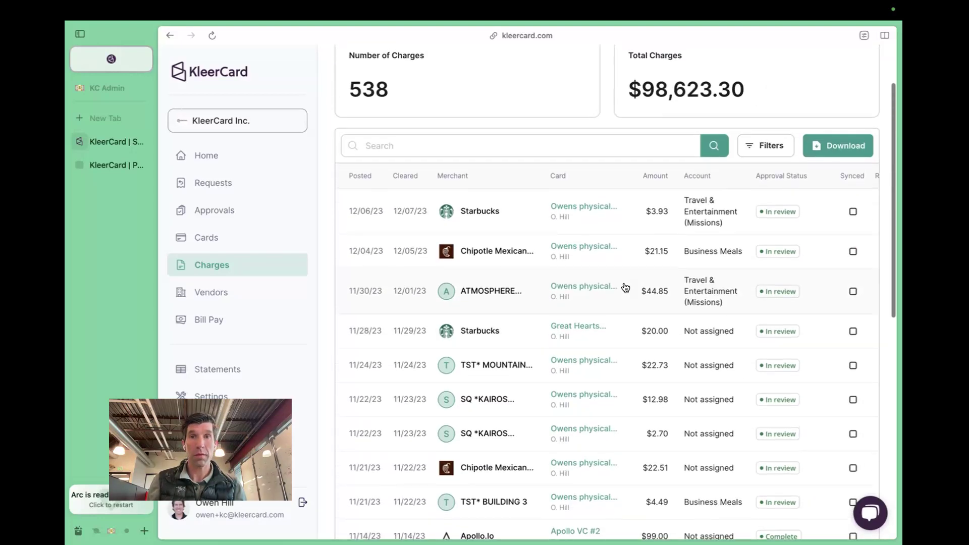
Step: Review the $3.93 Starbucks charge's line item and its first attached receipt image, and close the charge
{"action": "left_click", "coordinate": [593, 225]}
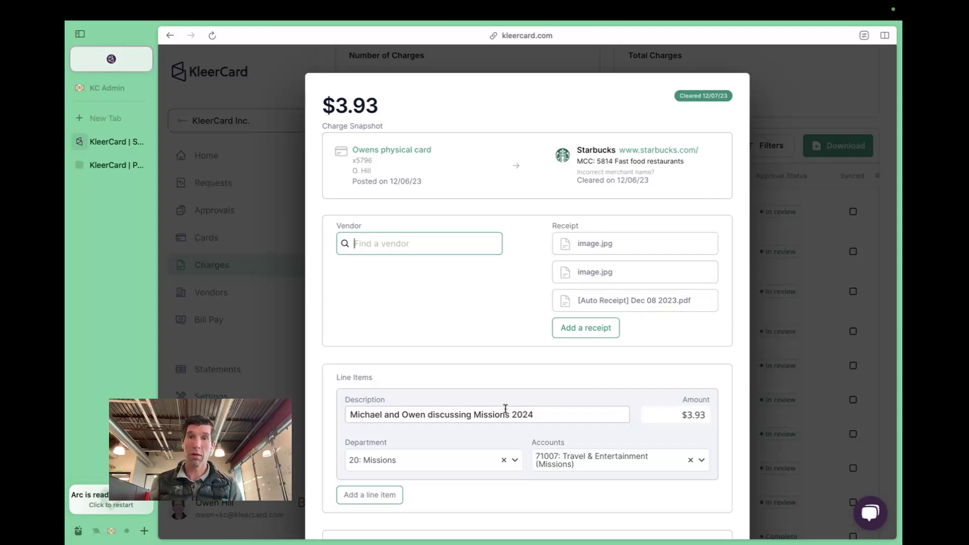
{"action": "scroll", "coordinate": [506, 409], "scroll_direction": "down", "scroll_amount": 1}
{"action": "scroll", "coordinate": [505, 408], "scroll_direction": "down", "scroll_amount": 1}
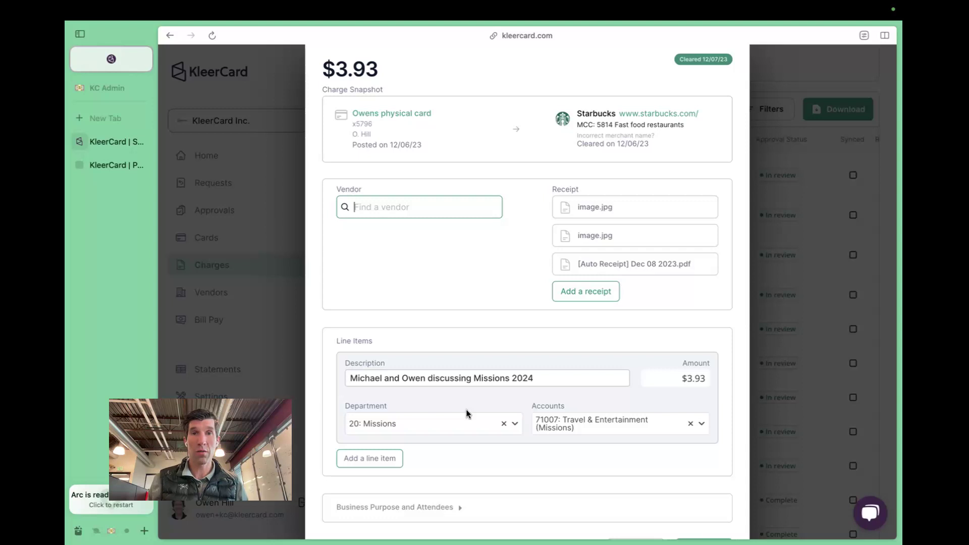
{"action": "left_click", "coordinate": [588, 212]}
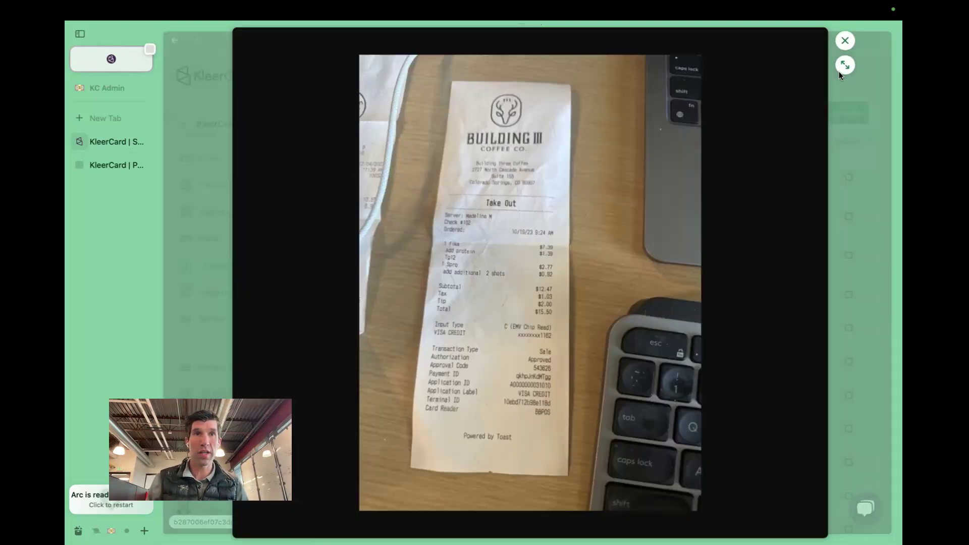
{"action": "left_click", "coordinate": [846, 40]}
{"action": "left_click", "coordinate": [808, 55]}
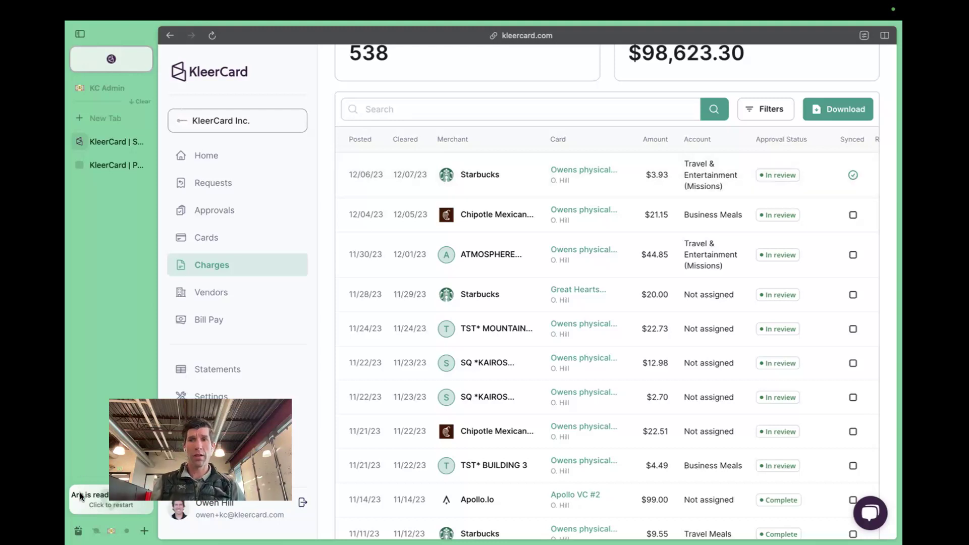
Step: Switch to the Haven School charges, open the split $160.11 Amazon charge and expand its first line item
{"action": "left_click", "coordinate": [97, 531]}
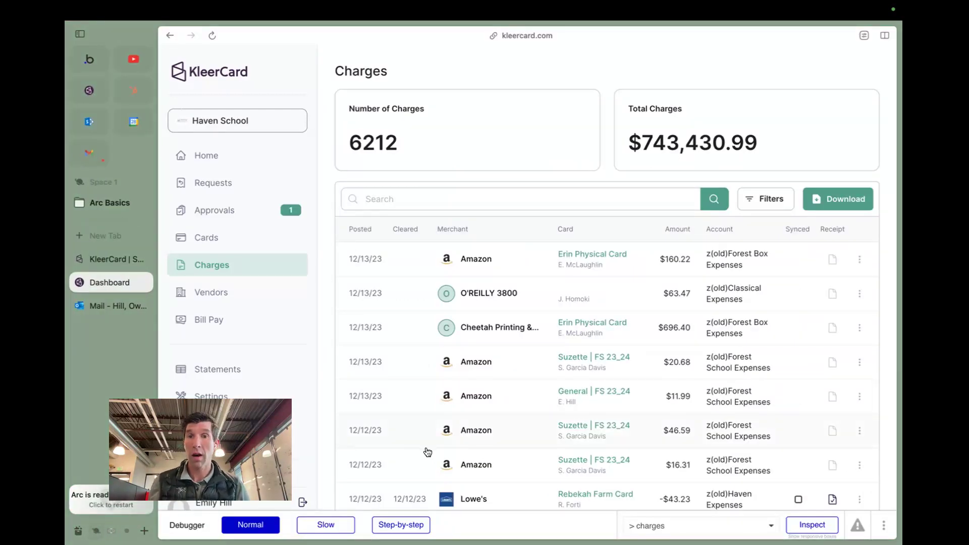
{"action": "scroll", "coordinate": [428, 452], "scroll_direction": "down", "scroll_amount": 3}
{"action": "scroll", "coordinate": [427, 452], "scroll_direction": "down", "scroll_amount": 3}
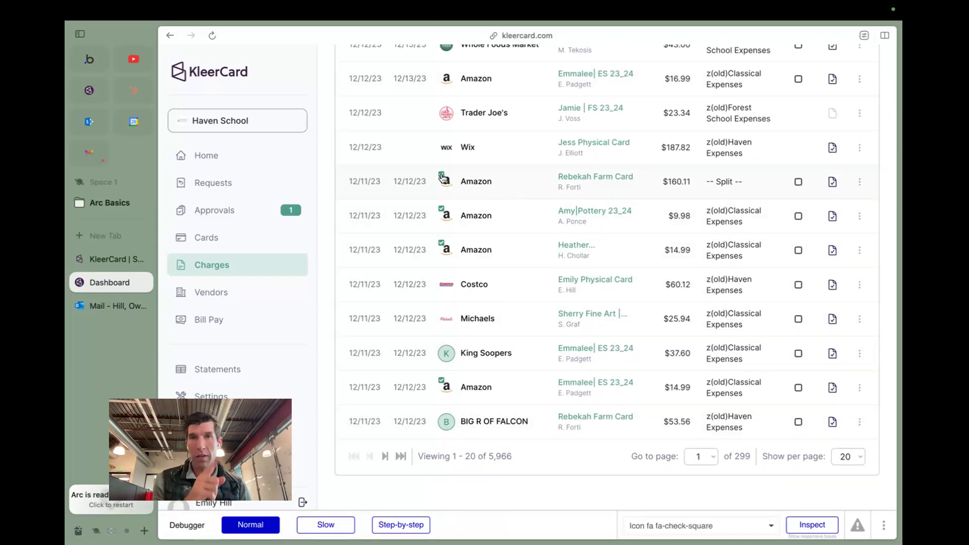
{"action": "left_click", "coordinate": [507, 195]}
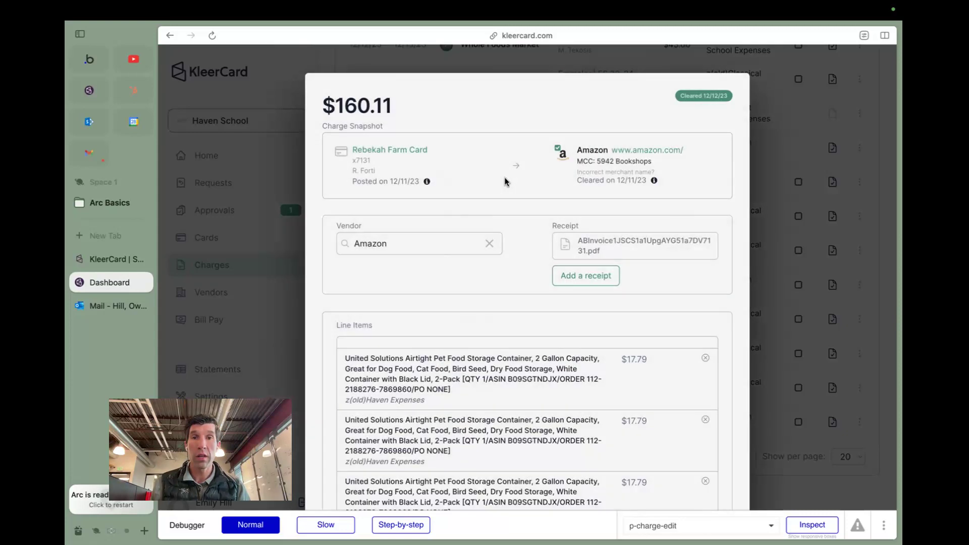
{"action": "scroll", "coordinate": [562, 389], "scroll_direction": "down", "scroll_amount": 5}
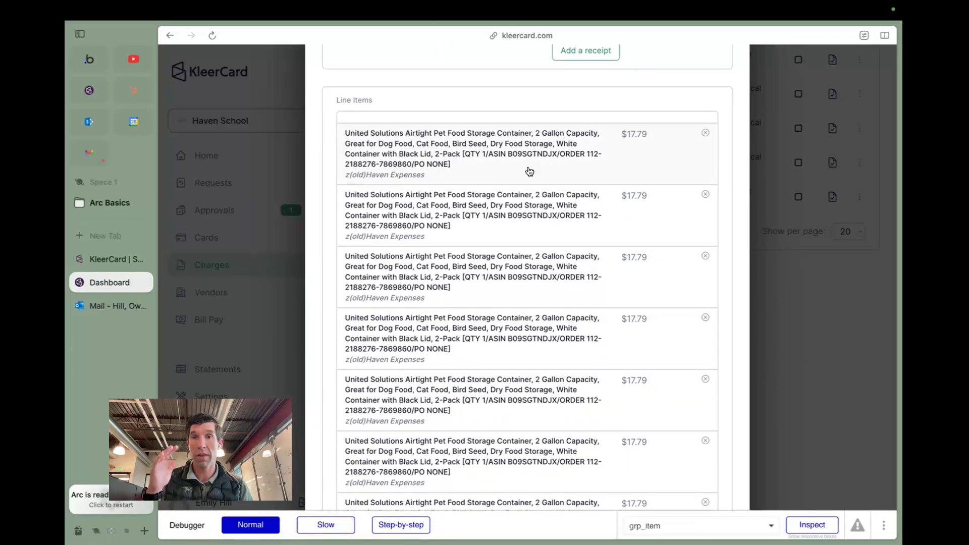
{"action": "left_click", "coordinate": [522, 173]}
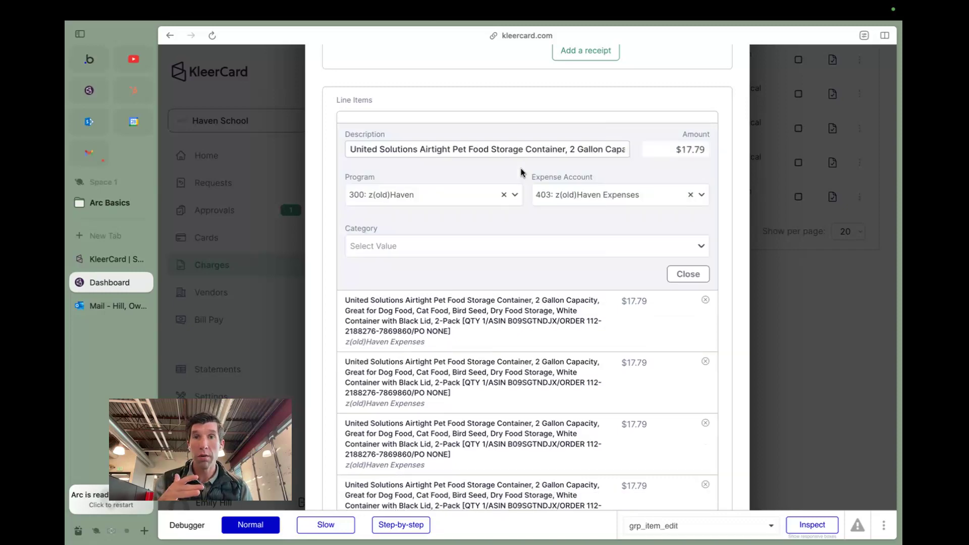
{"action": "scroll", "coordinate": [561, 217], "scroll_direction": "up", "scroll_amount": 5}
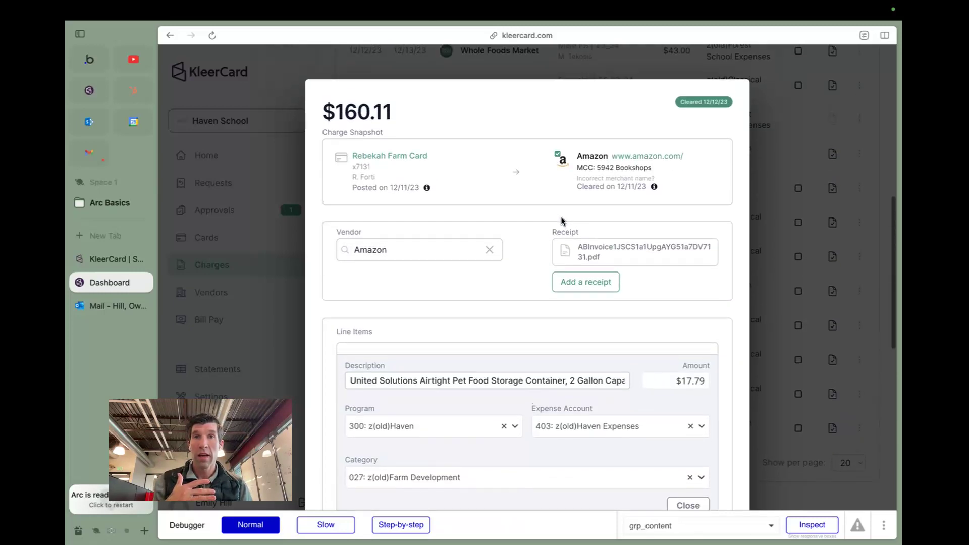
Step: View the PDF invoice attached to the $160.11 Amazon charge, return to the dashboard and close the charge
{"action": "left_click", "coordinate": [604, 267]}
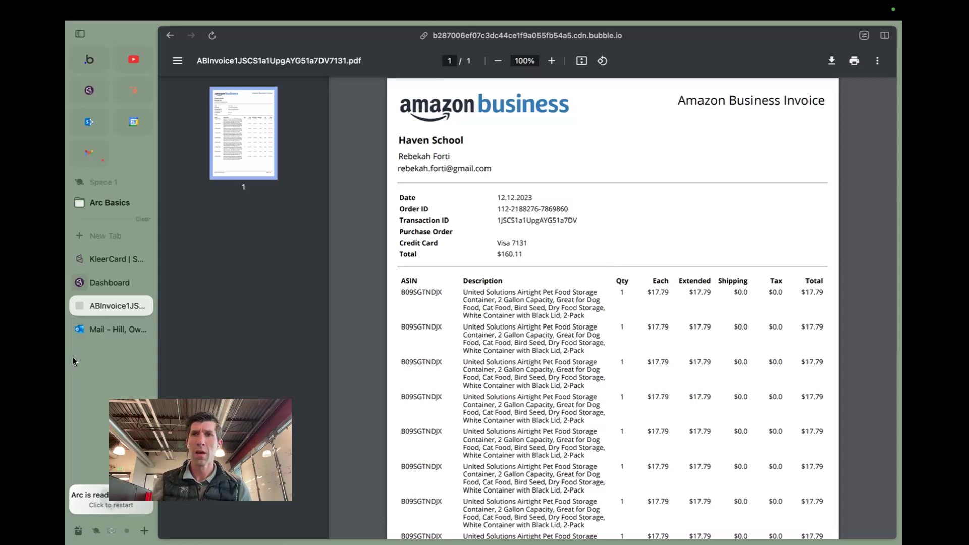
{"action": "left_click", "coordinate": [98, 262]}
{"action": "left_click", "coordinate": [103, 281]}
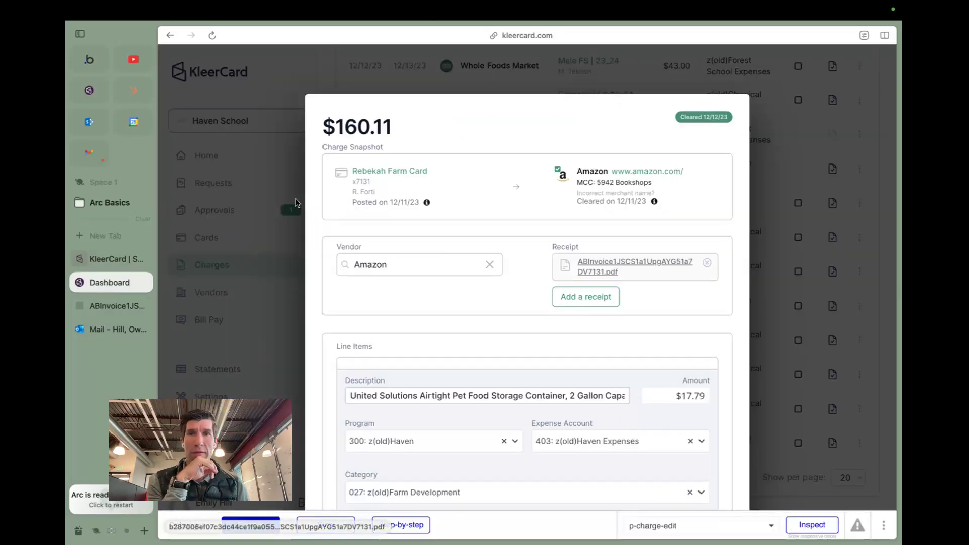
{"action": "left_click", "coordinate": [285, 242]}
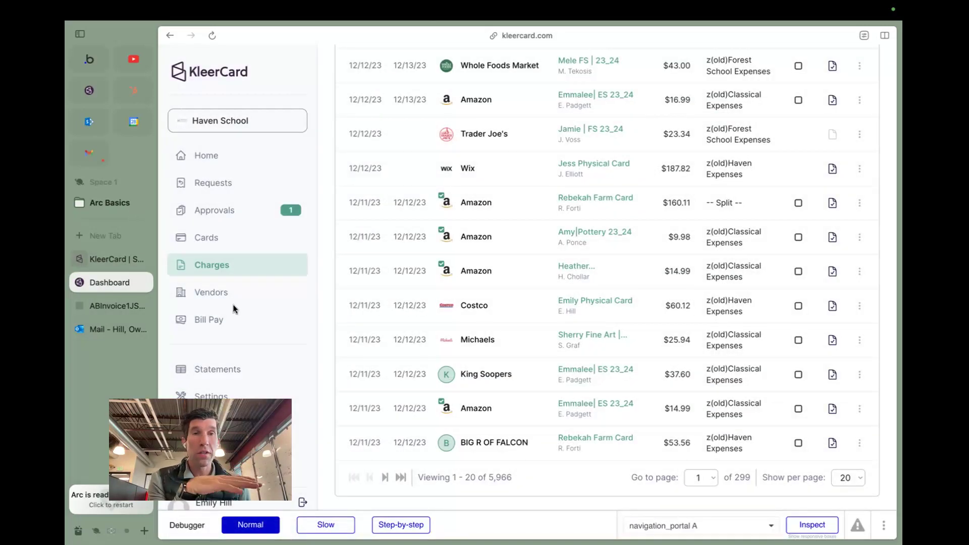
Step: Open the list of public forms in the Haven School settings
{"action": "scroll", "coordinate": [233, 309], "scroll_direction": "down", "scroll_amount": 1}
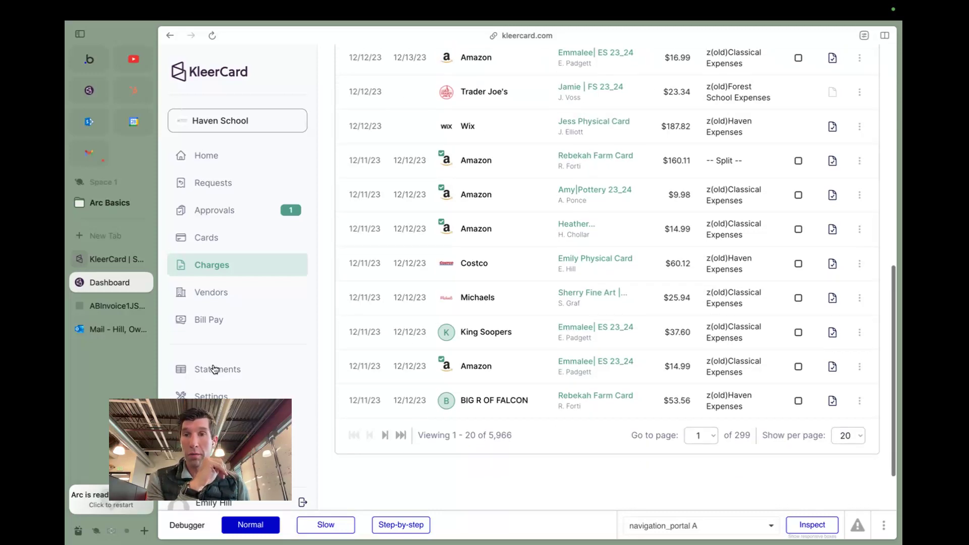
{"action": "left_click", "coordinate": [202, 396]}
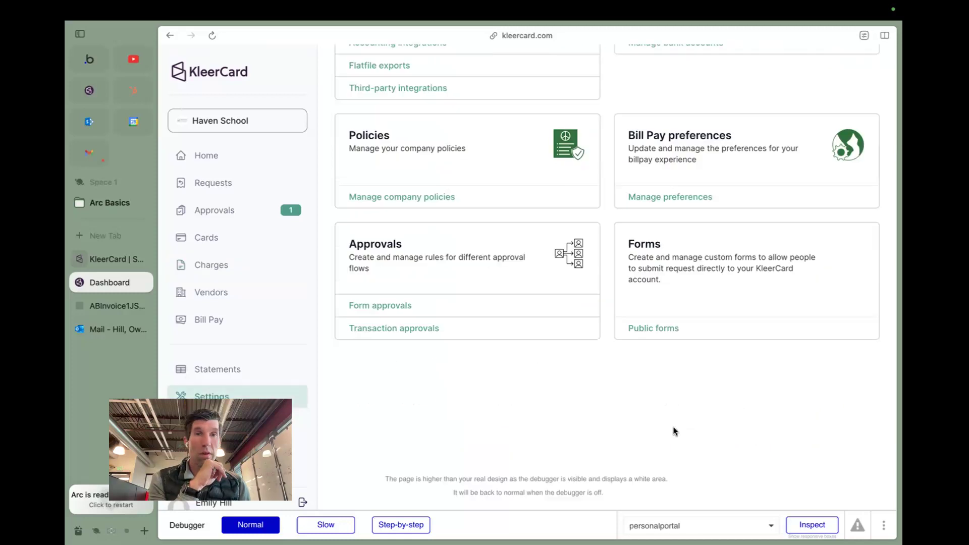
{"action": "left_click", "coordinate": [664, 330]}
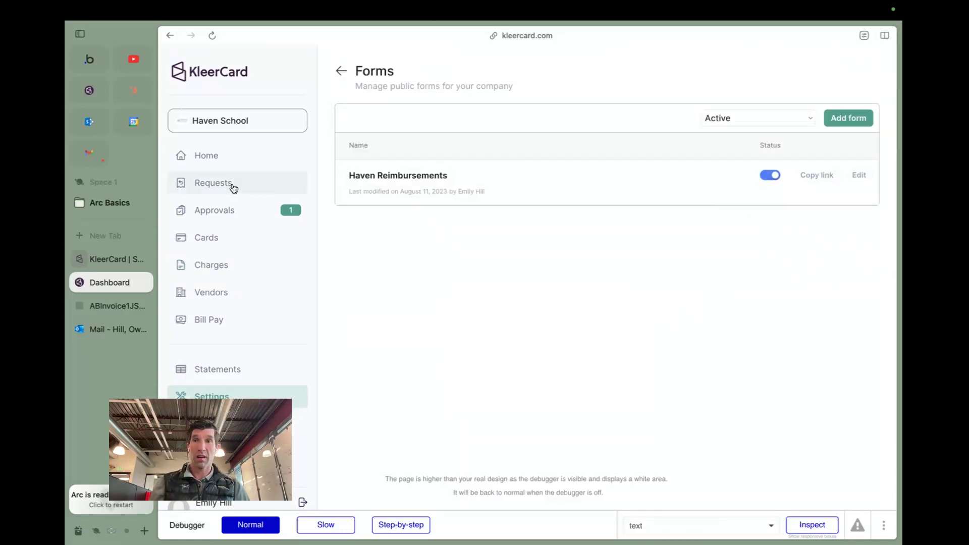
Step: Switch to the other browser space and open the public Volunteer Reimbursement form
{"action": "left_click", "coordinate": [111, 531]}
{"action": "left_click", "coordinate": [105, 143]}
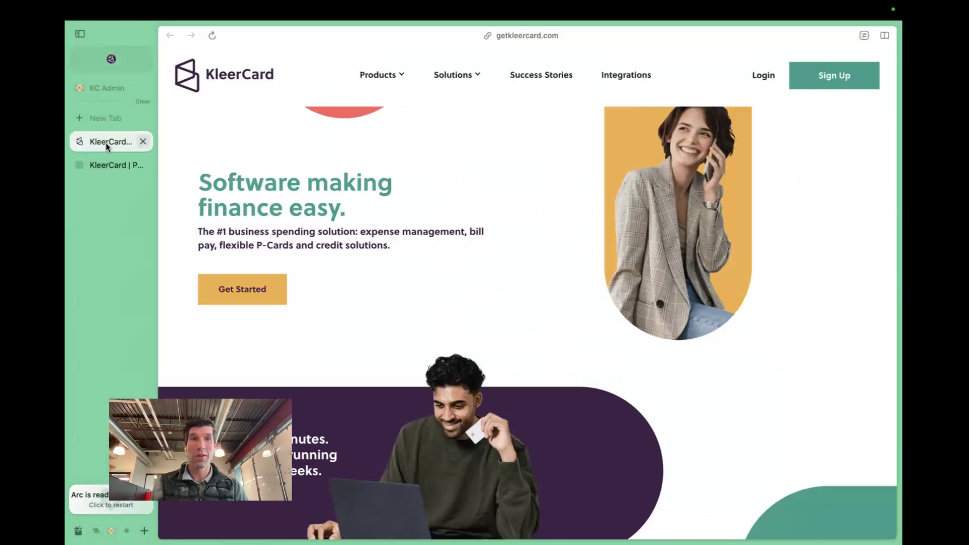
{"action": "left_click", "coordinate": [110, 164]}
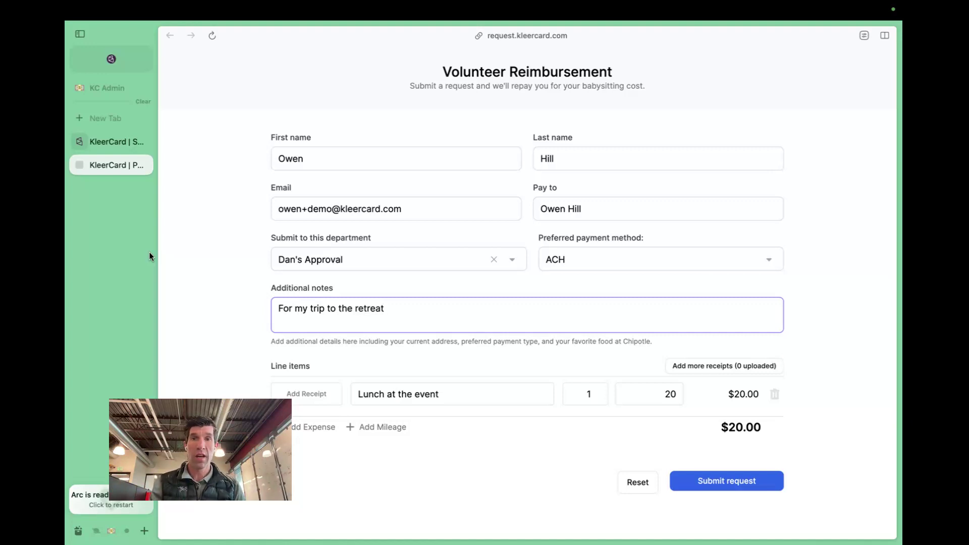
Step: Choose ACH as the preferred payment method, and open and cancel the receipt upload for the "Lunch at the event" line item
{"action": "left_click", "coordinate": [619, 273]}
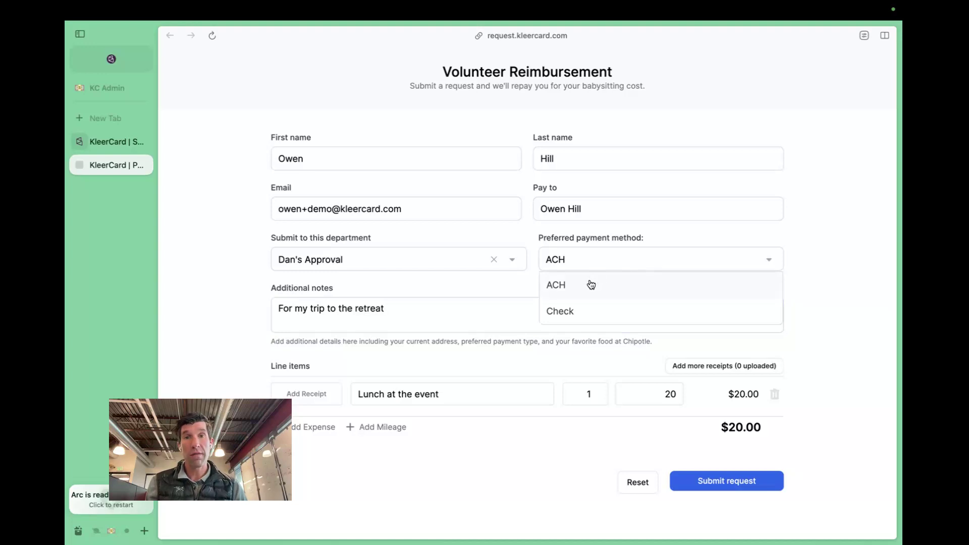
{"action": "left_click", "coordinate": [573, 285]}
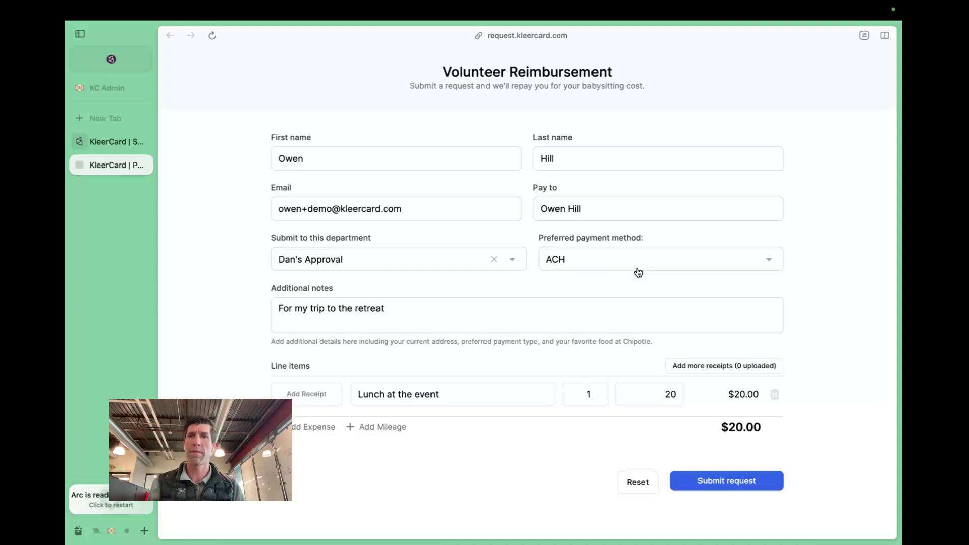
{"action": "left_click", "coordinate": [315, 397]}
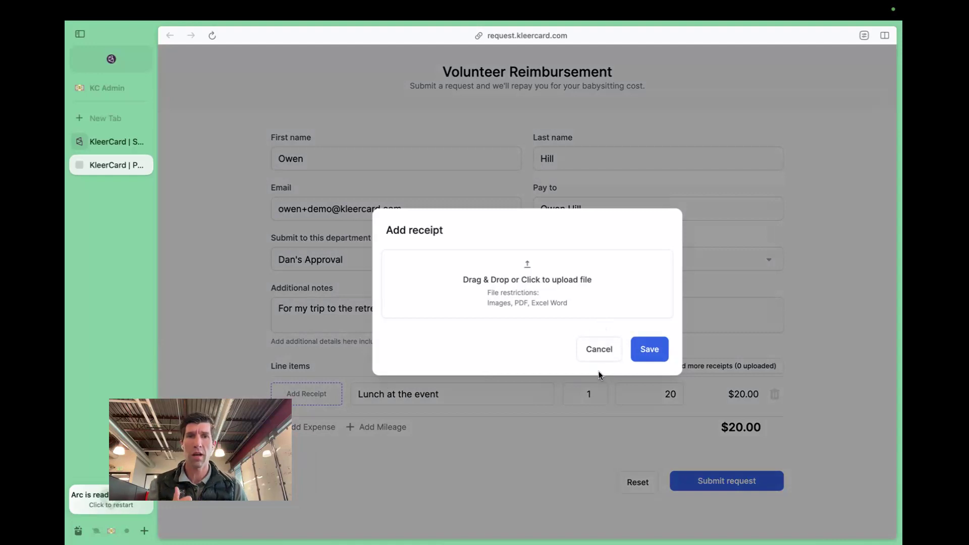
{"action": "left_click", "coordinate": [599, 351]}
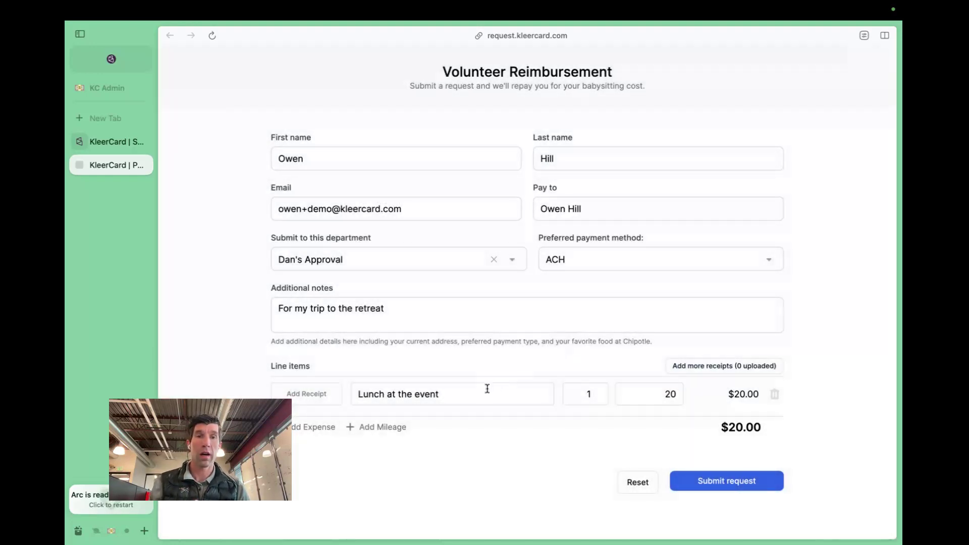
Step: Add a blank expense line and a mileage line described "Drive to the event" with a quantity of 50
{"action": "left_click", "coordinate": [323, 427]}
{"action": "left_click", "coordinate": [373, 458]}
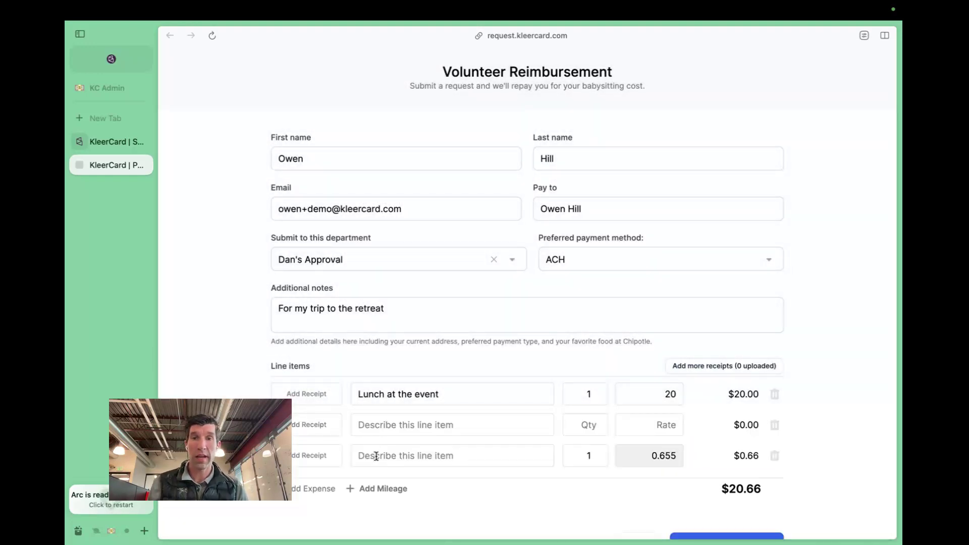
{"action": "left_click", "coordinate": [410, 455]}
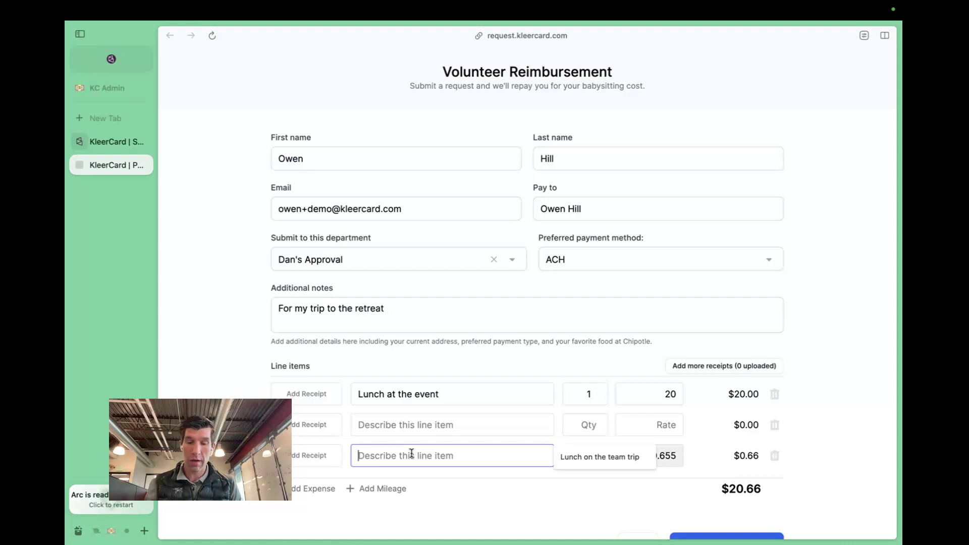
{"action": "type", "text": "Drive to the event"}
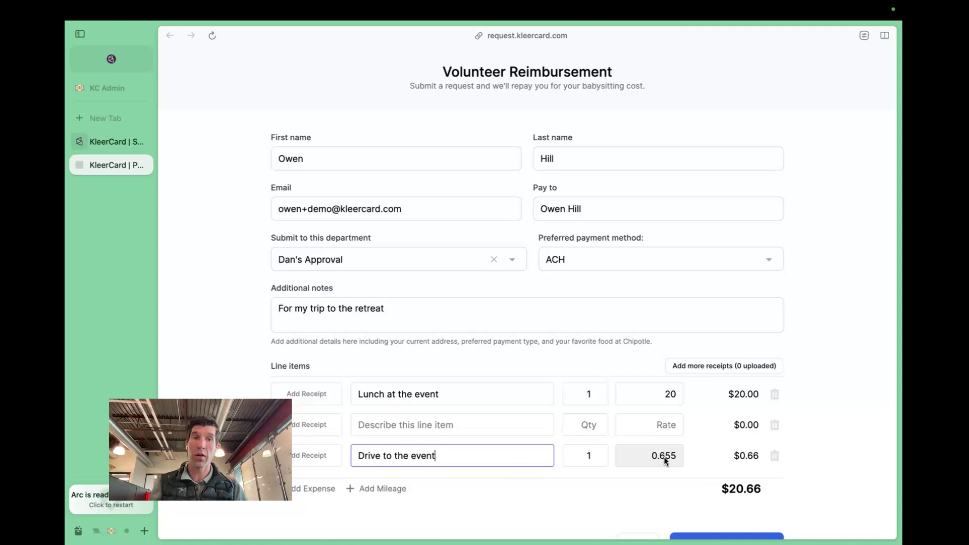
{"action": "scroll", "coordinate": [664, 460], "scroll_direction": "down", "scroll_amount": 2}
{"action": "left_click", "coordinate": [600, 400]}
{"action": "double_click", "coordinate": [600, 401]}
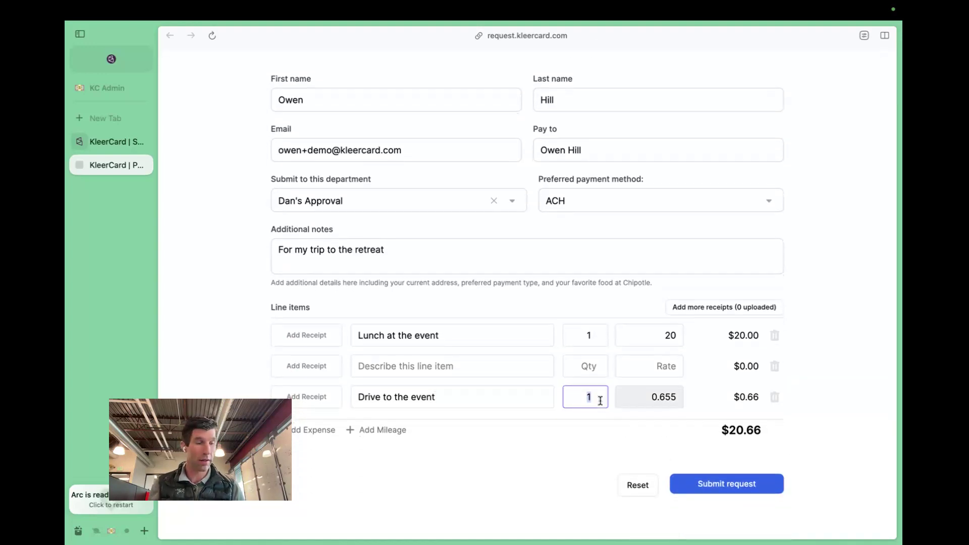
{"action": "type", "text": "50"}
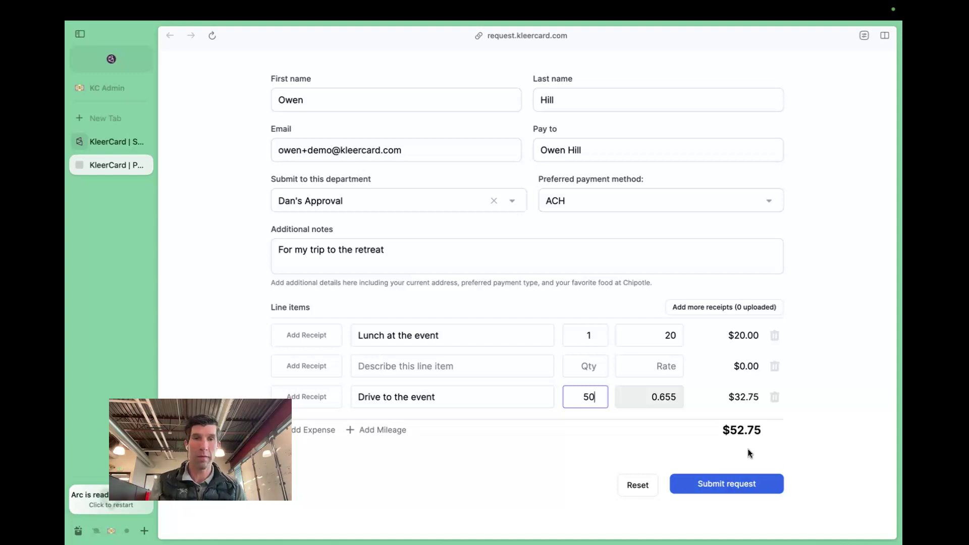
Step: Delete the empty line item and submit the volunteer reimbursement request
{"action": "left_click", "coordinate": [740, 482]}
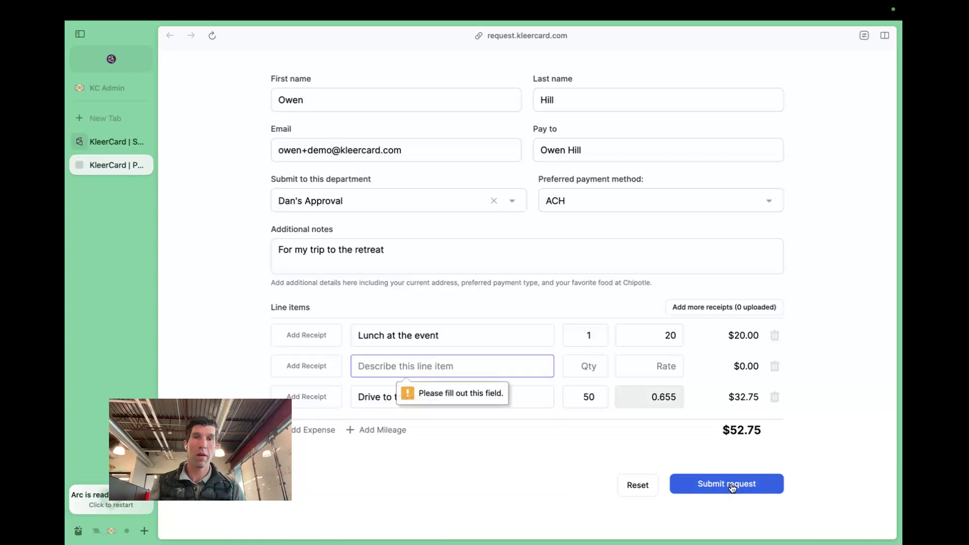
{"action": "left_click", "coordinate": [775, 365]}
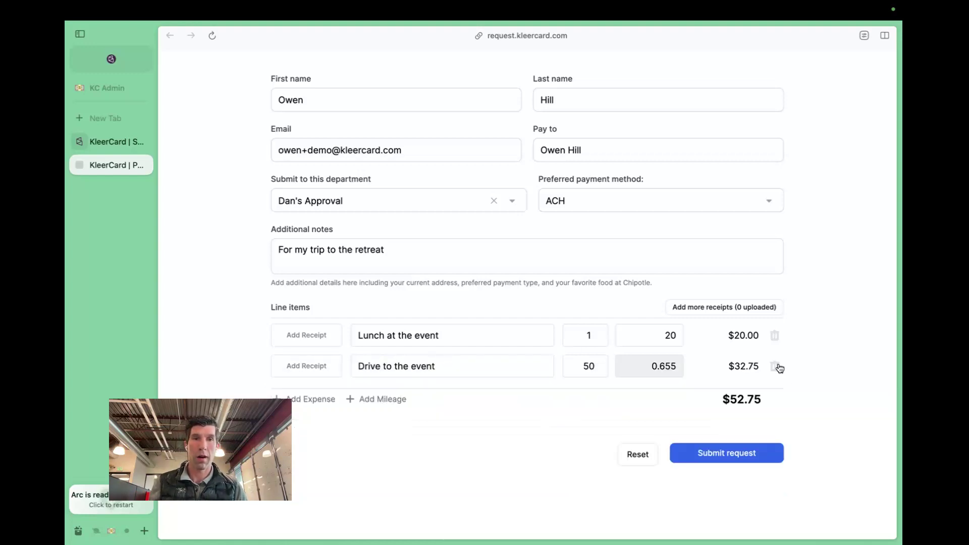
{"action": "left_click", "coordinate": [723, 452]}
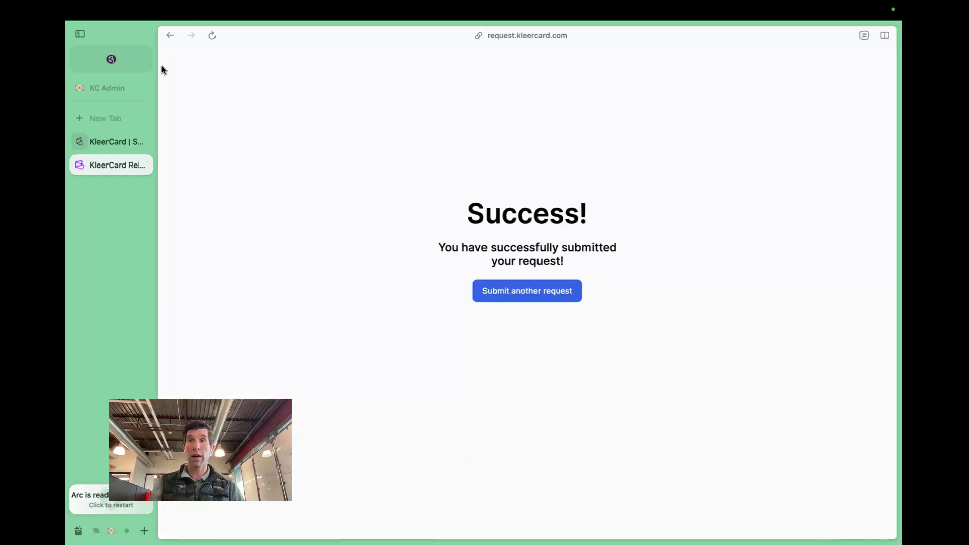
Step: Return to the KleerCard Inc. dashboard, open the bill pay section and highlight the e-mail address for submitting bills
{"action": "left_click", "coordinate": [129, 57]}
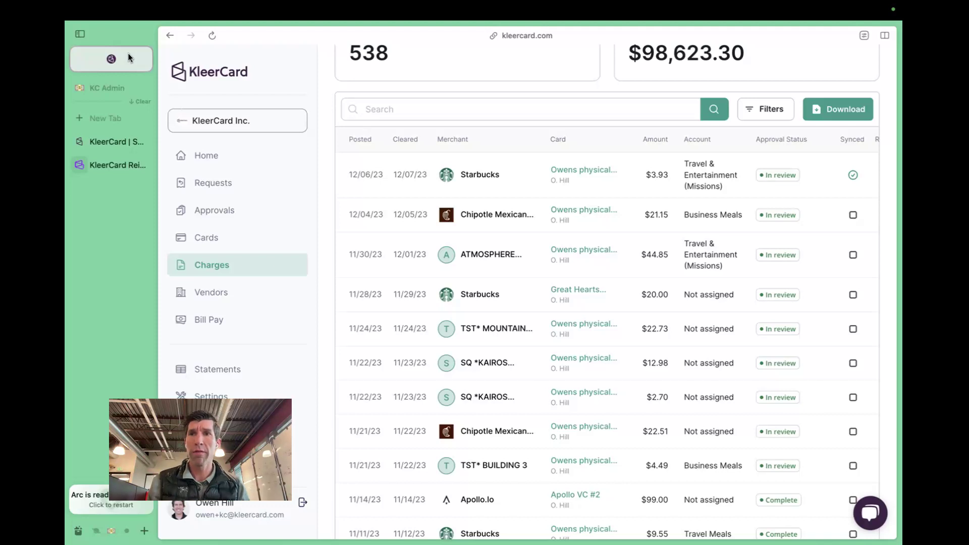
{"action": "left_click", "coordinate": [209, 324]}
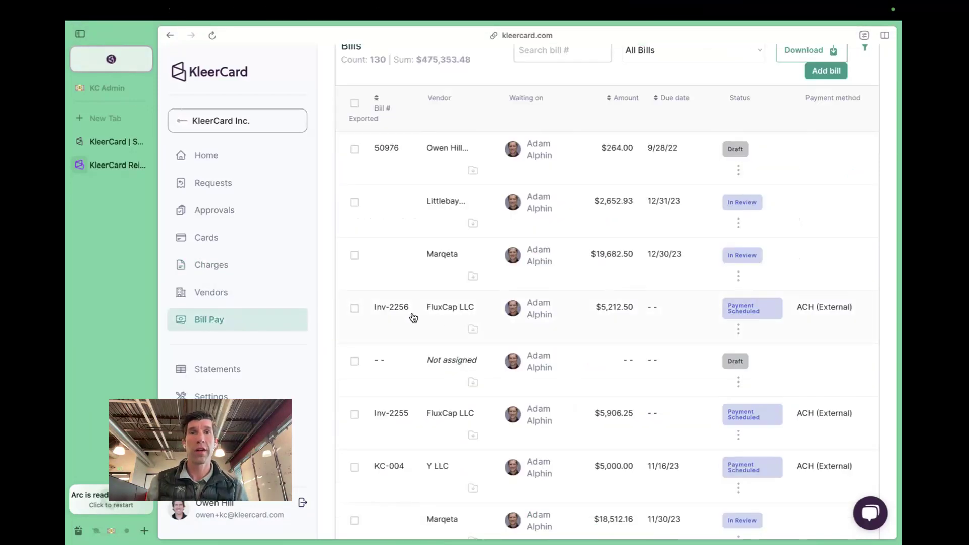
{"action": "scroll", "coordinate": [503, 368], "scroll_direction": "up", "scroll_amount": 5}
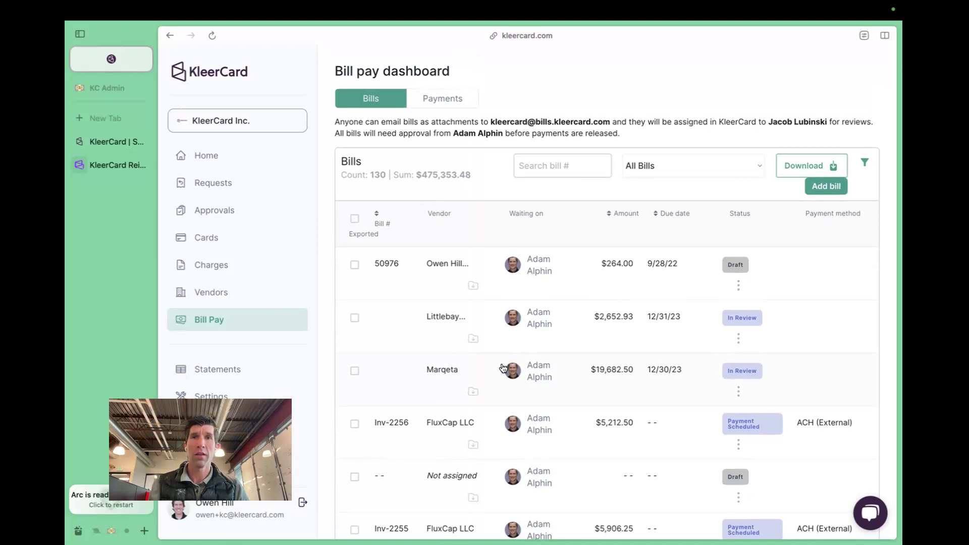
{"action": "left_click_drag", "start_coordinate": [493, 122], "coordinate": [610, 123]}
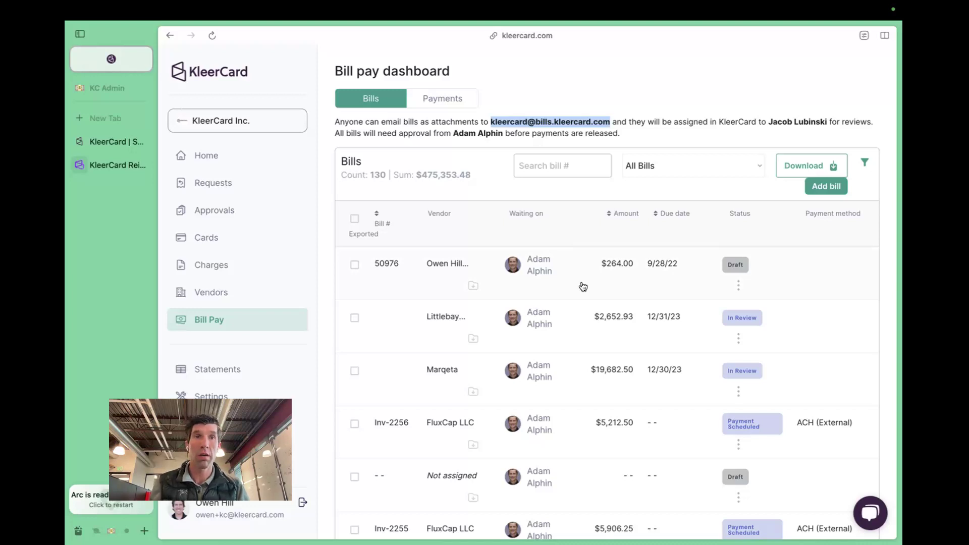
Step: Open the Y LLC bill KC-004 to view its invoice, approvals and payment details, and close it
{"action": "scroll", "coordinate": [588, 368], "scroll_direction": "down", "scroll_amount": 3}
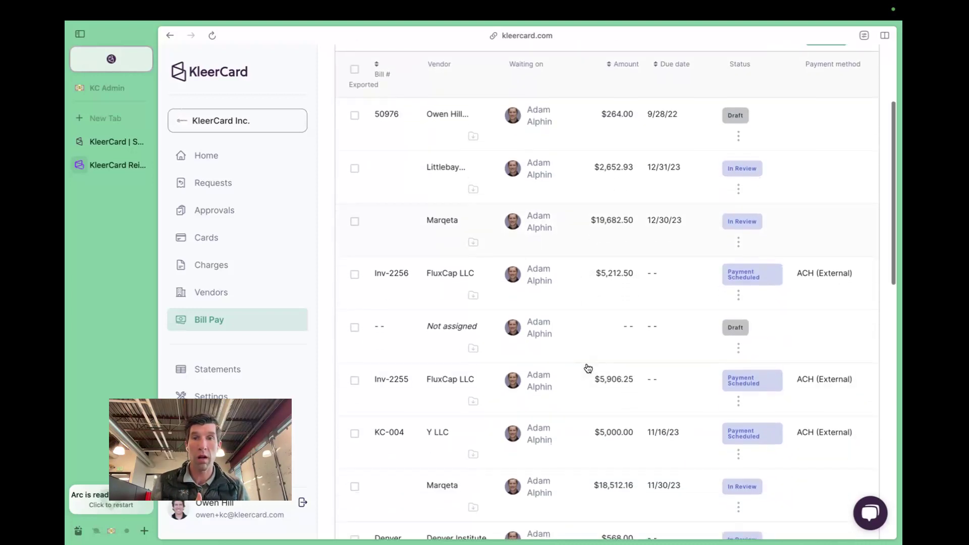
{"action": "scroll", "coordinate": [588, 368], "scroll_direction": "down", "scroll_amount": 1}
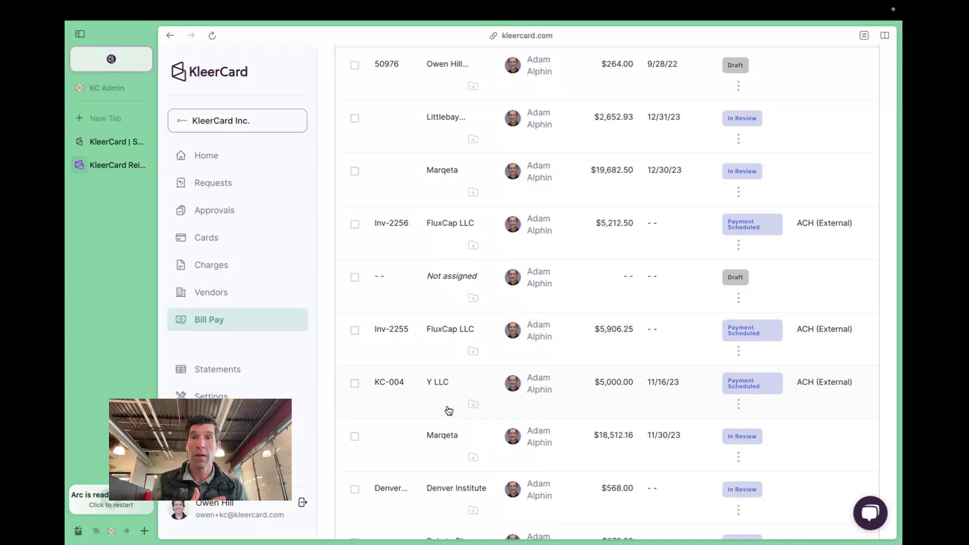
{"action": "left_click", "coordinate": [449, 410]}
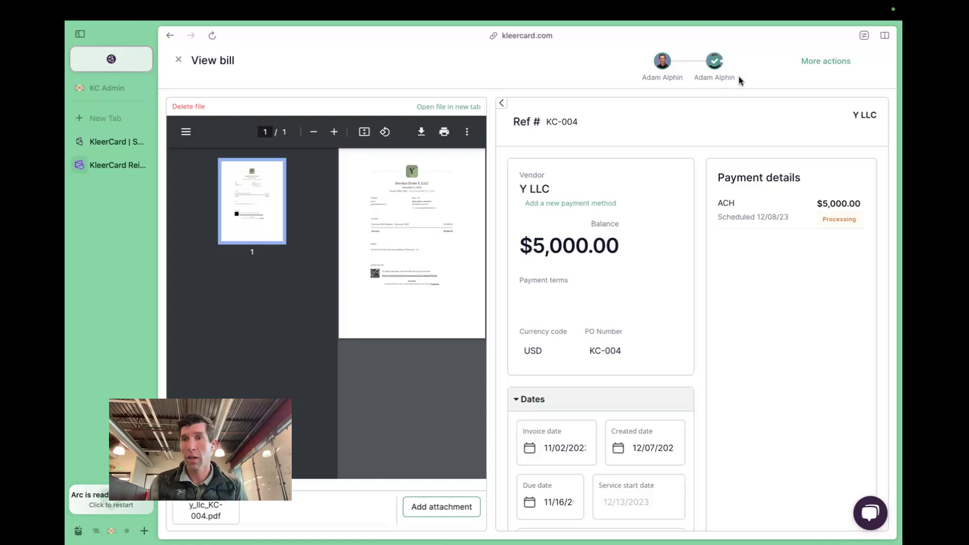
{"action": "left_click", "coordinate": [180, 61]}
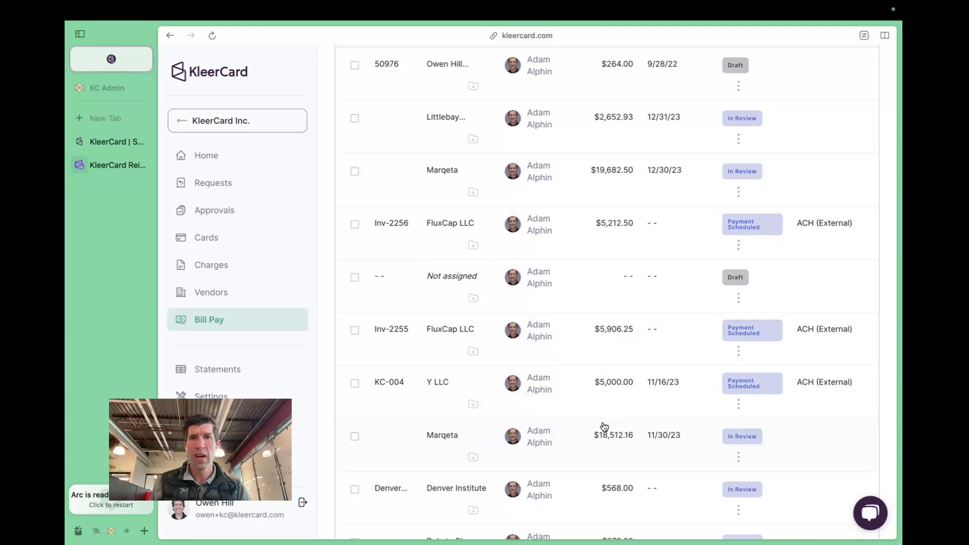
Step: Examine the statuses and payment methods across the list of bills, and switch to the contact e-mail slide in Keynote
{"action": "scroll", "coordinate": [605, 427], "scroll_direction": "down", "scroll_amount": 8}
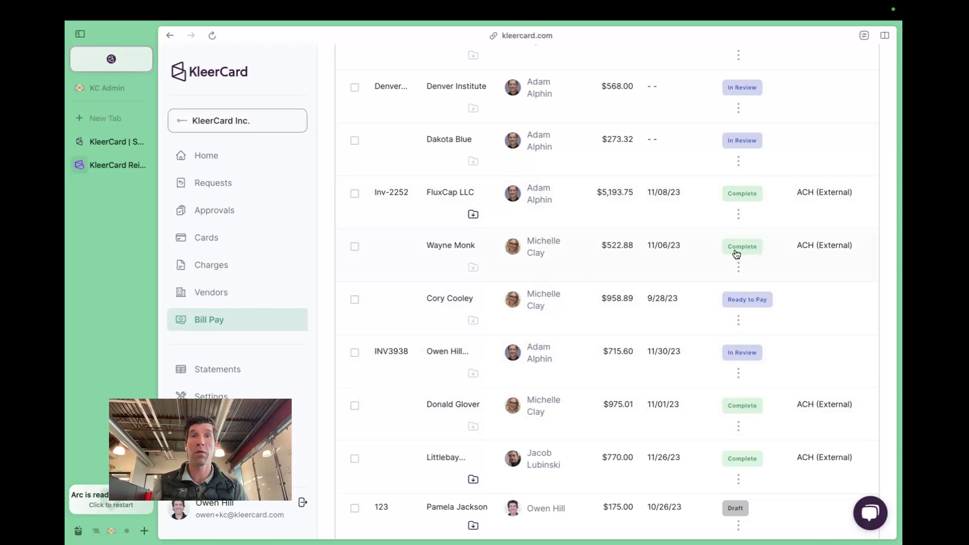
{"action": "scroll", "coordinate": [743, 219], "scroll_direction": "up", "scroll_amount": 3}
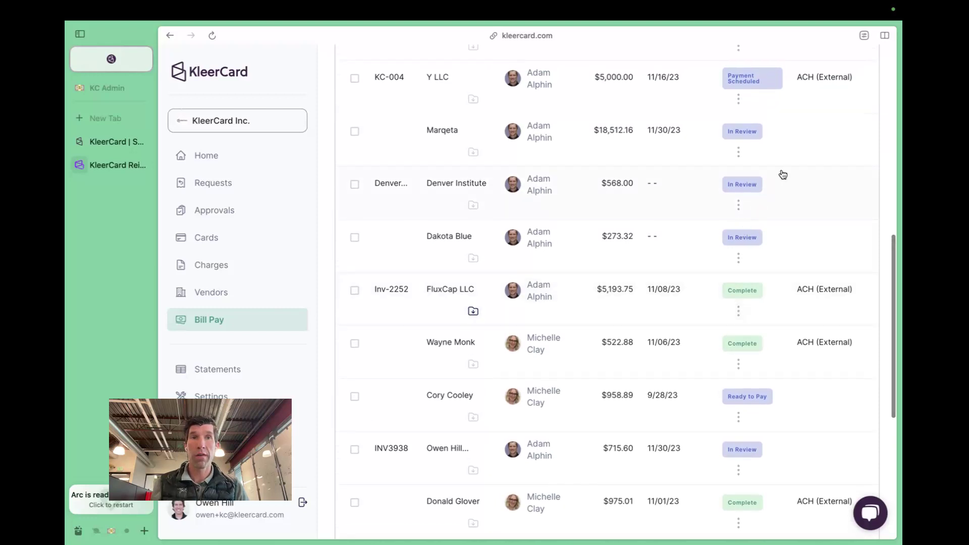
{"action": "scroll", "coordinate": [788, 152], "scroll_direction": "up", "scroll_amount": 4}
{"action": "scroll", "coordinate": [791, 145], "scroll_direction": "up", "scroll_amount": 3}
{"action": "scroll", "coordinate": [791, 145], "scroll_direction": "up", "scroll_amount": 2}
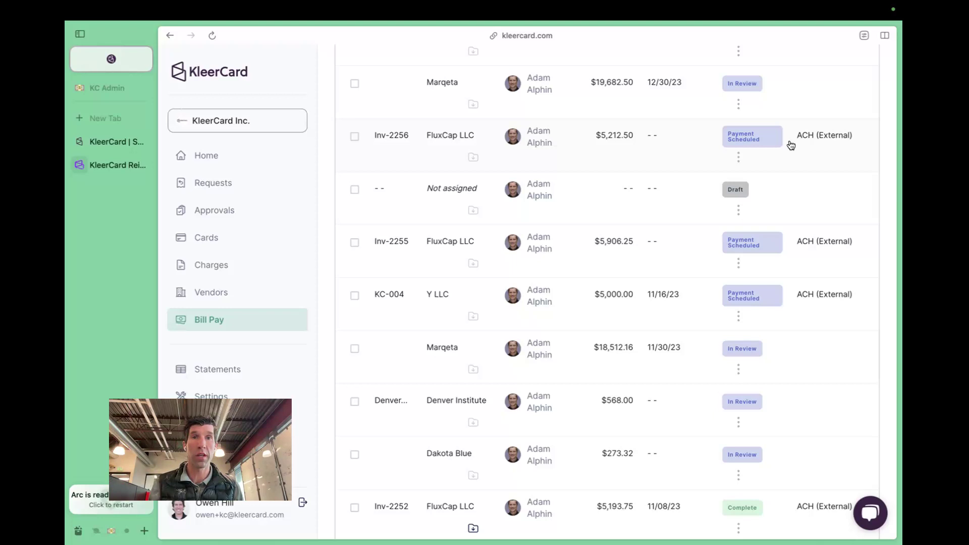
{"action": "scroll", "coordinate": [791, 145], "scroll_direction": "up", "scroll_amount": 1}
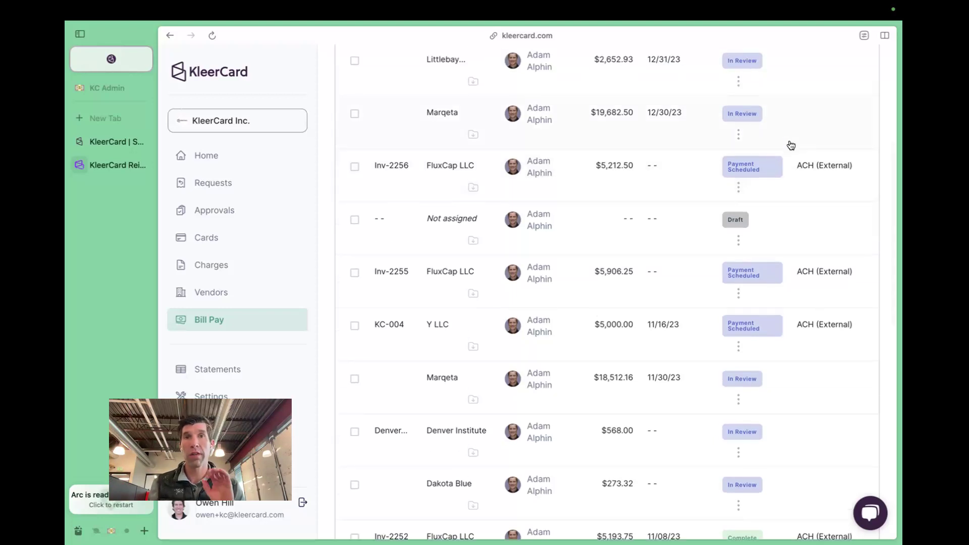
{"action": "scroll", "coordinate": [791, 145], "scroll_direction": "up", "scroll_amount": 5}
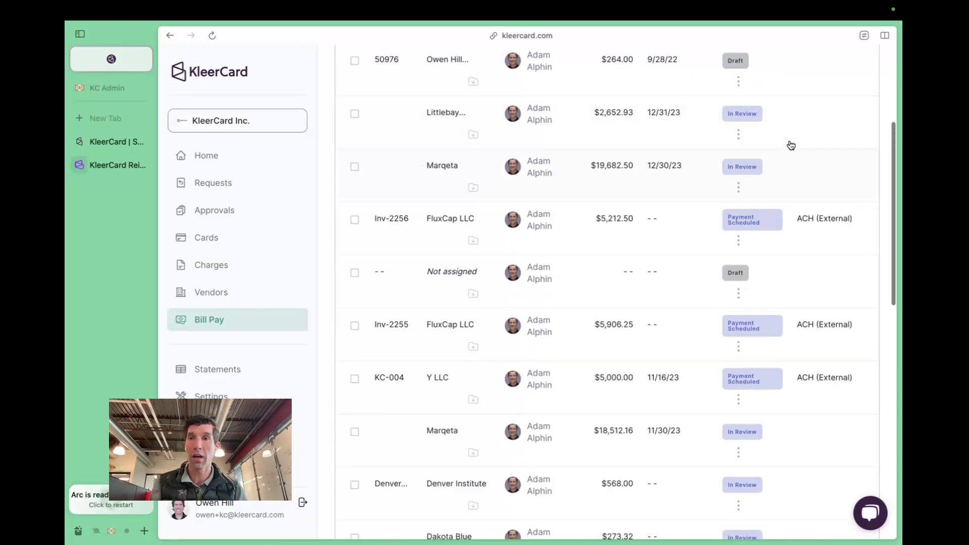
{"action": "scroll", "coordinate": [791, 145], "scroll_direction": "up", "scroll_amount": 1}
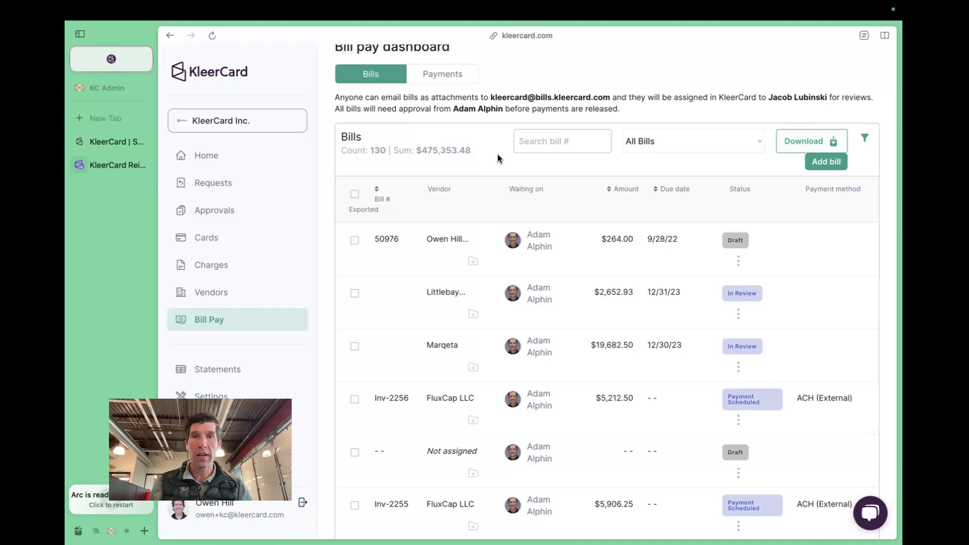
{"action": "key", "text": "ctrl+Left"}
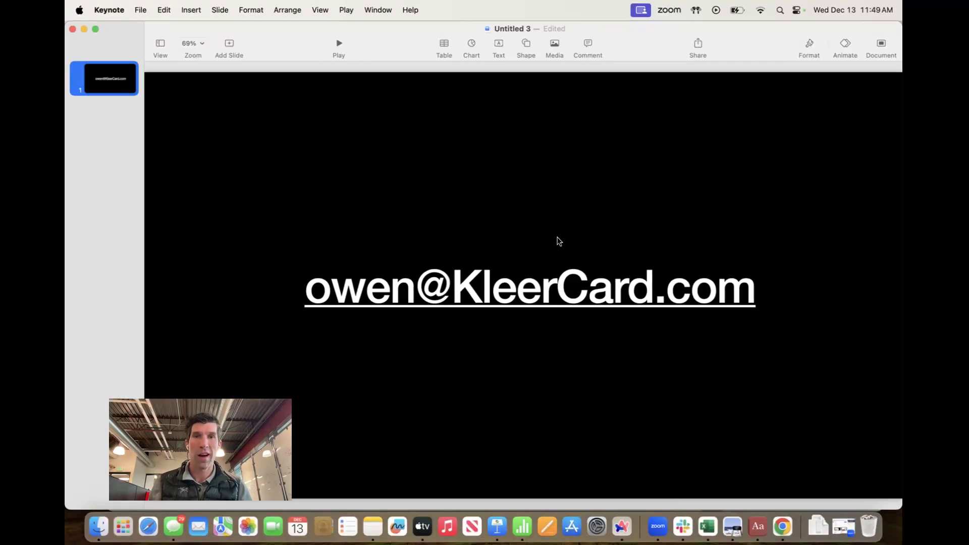